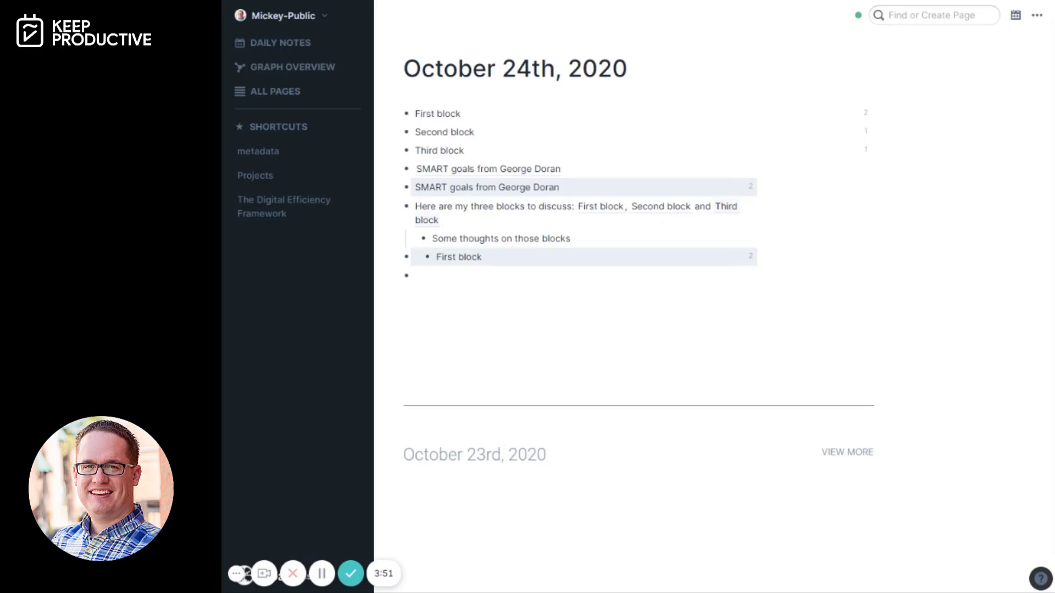
# Embed a reference to 'Third block' as a nested child bullet under First block.
pyautogui.press('Return')
pyautogui.press('Tab')
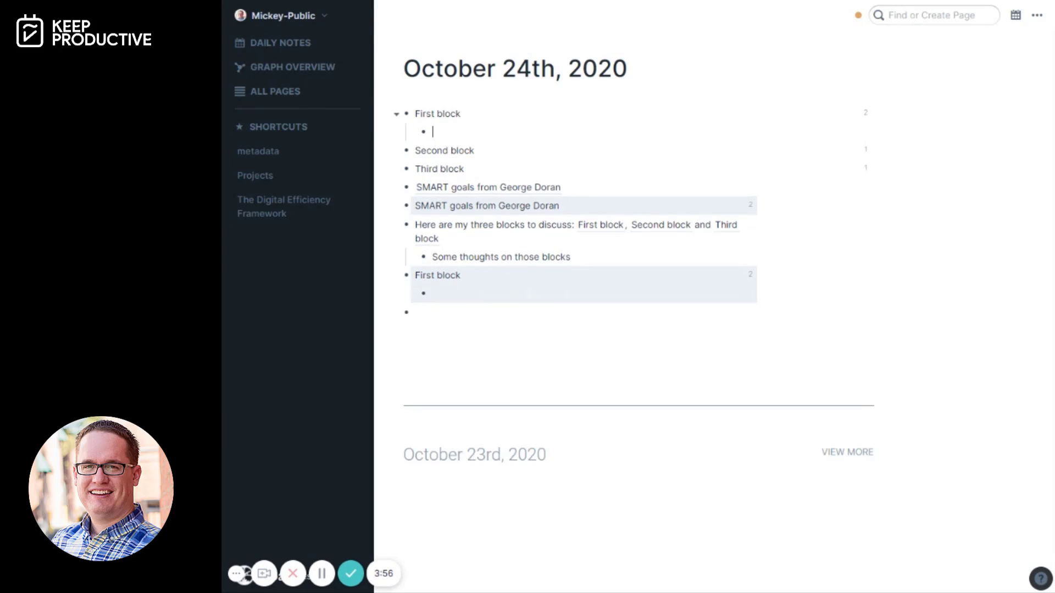
pyautogui.write('/e')
pyautogui.press('Return')
pyautogui.write('Third block')
pyautogui.press('Return')
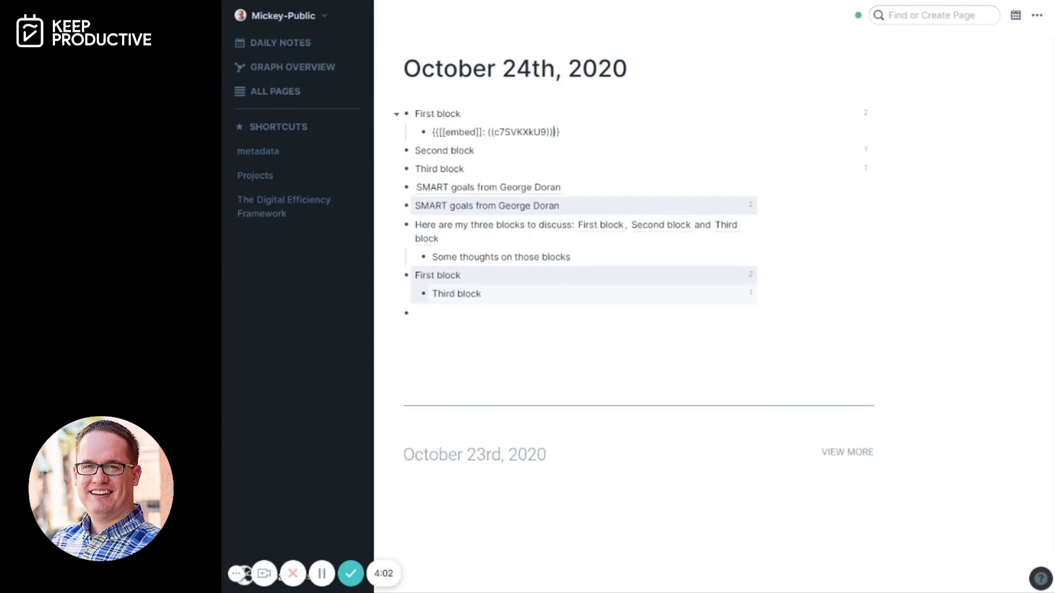
pyautogui.click(478, 360)
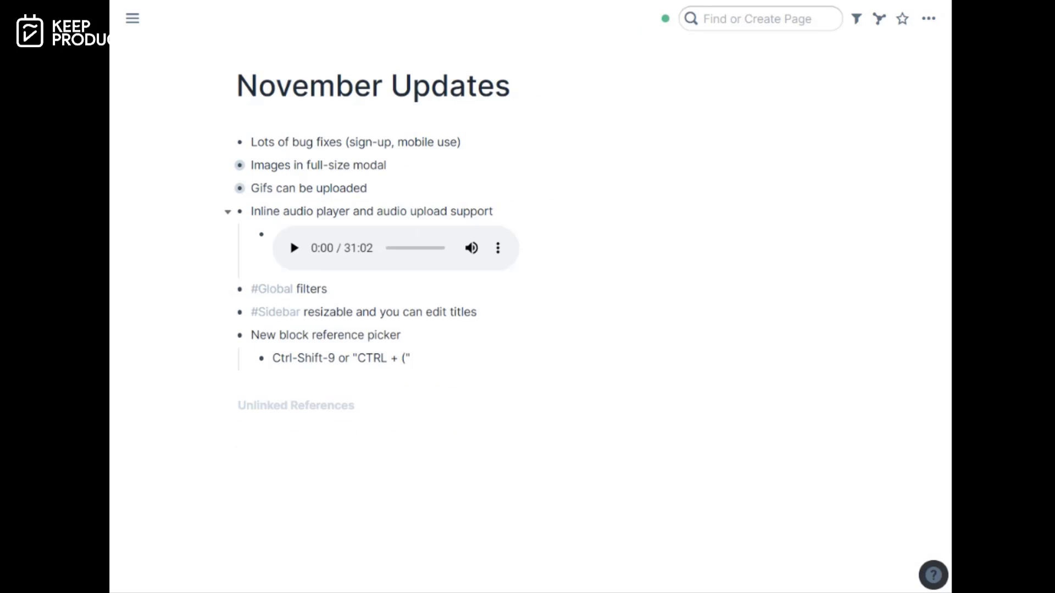
pyautogui.click(294, 248)
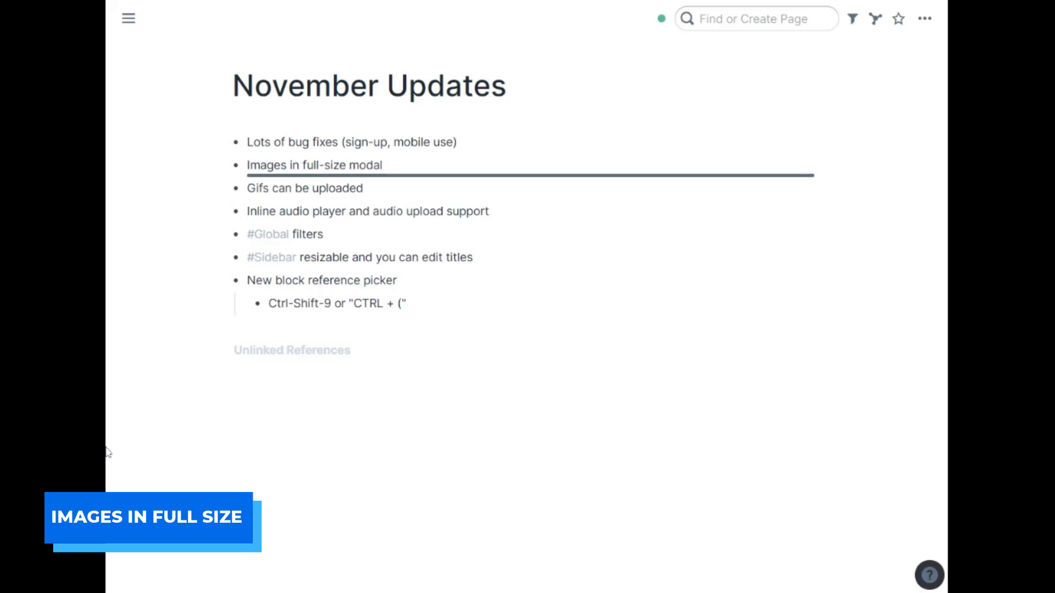
# Upload the greenmellen logo under 'Images in full-size modal', preview it full size, then collapse it.
pyautogui.moveTo(107, 452); pyautogui.dragTo(330, 174)
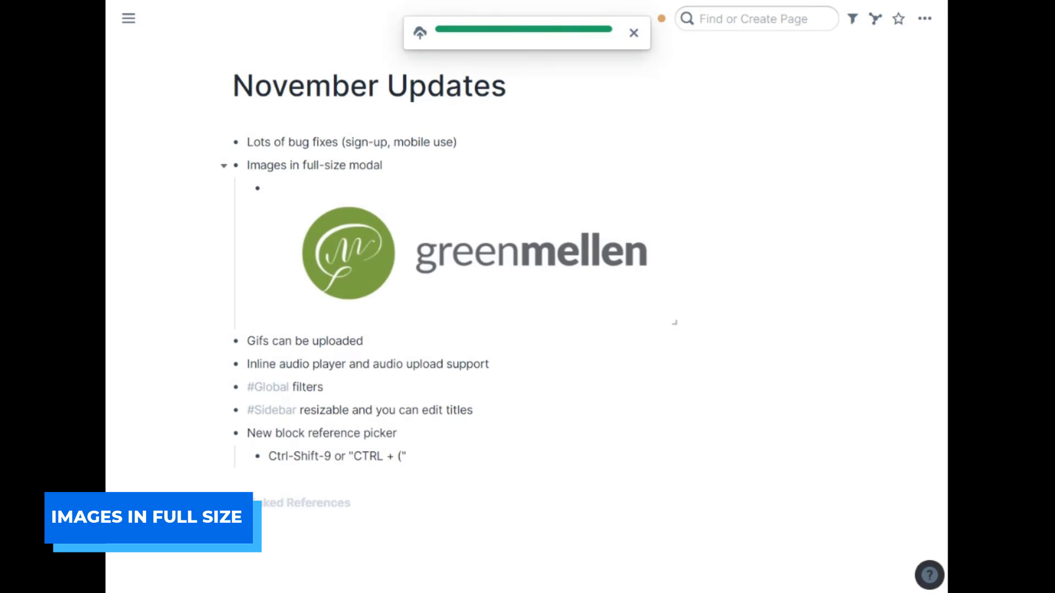
pyautogui.click(466, 237)
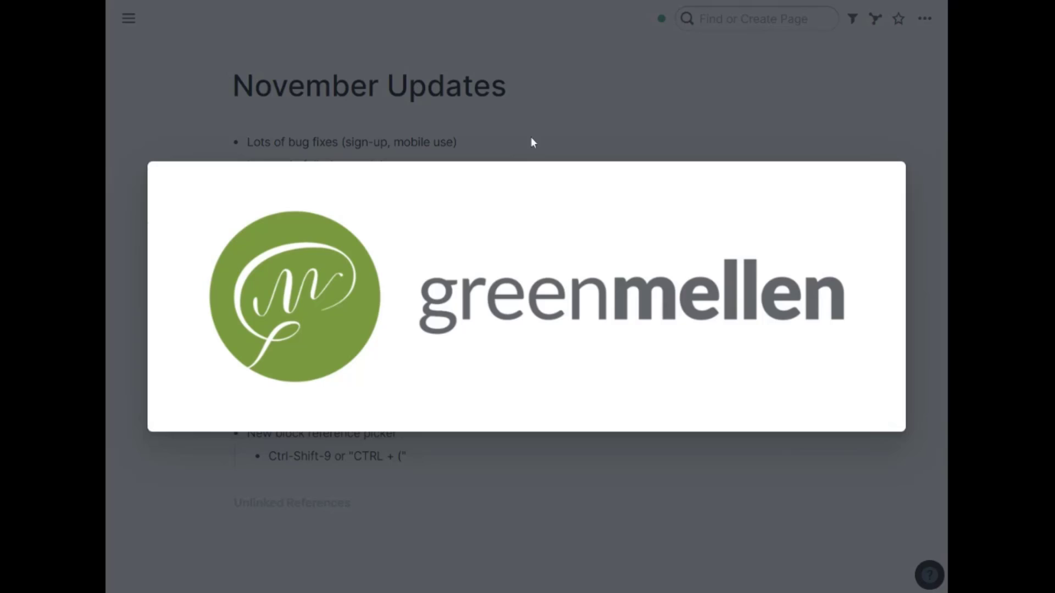
pyautogui.click(532, 147)
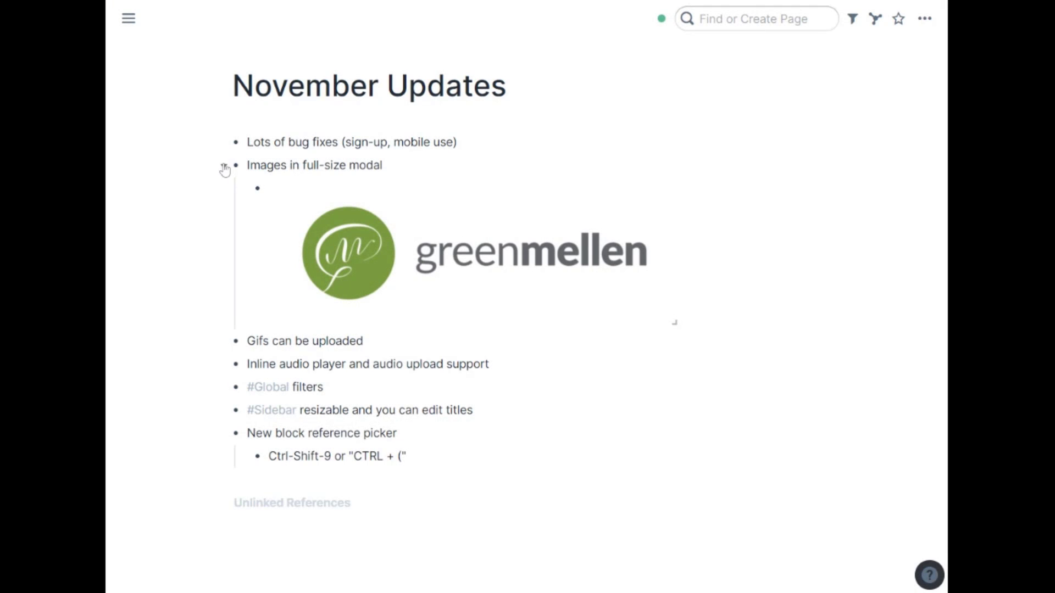
pyautogui.click(225, 166)
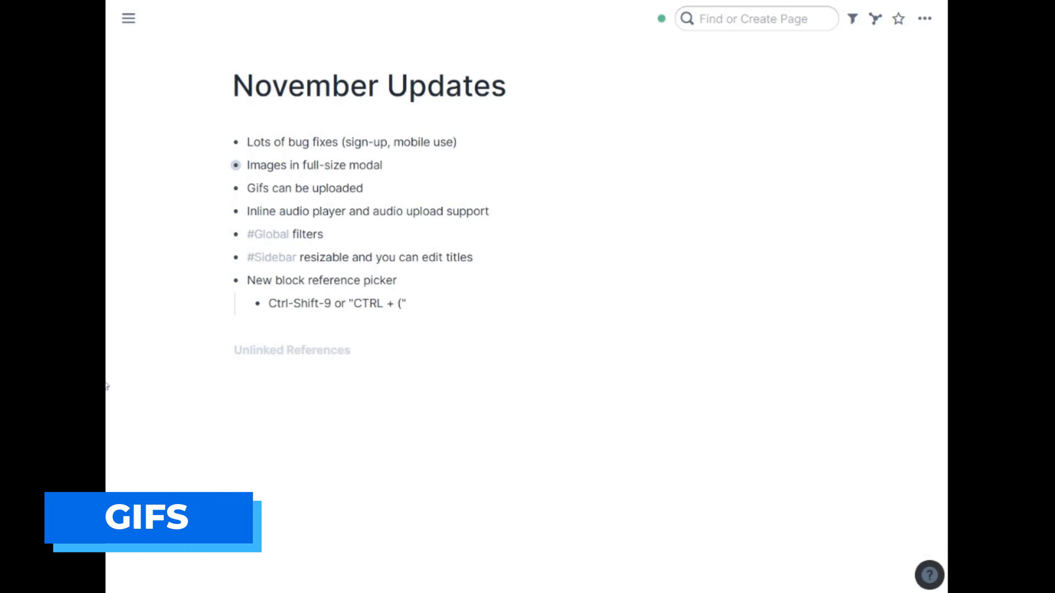
# Upload an animated GIF under 'Gifs can be uploaded' and collapse that bullet.
pyautogui.moveTo(107, 387); pyautogui.dragTo(357, 197)
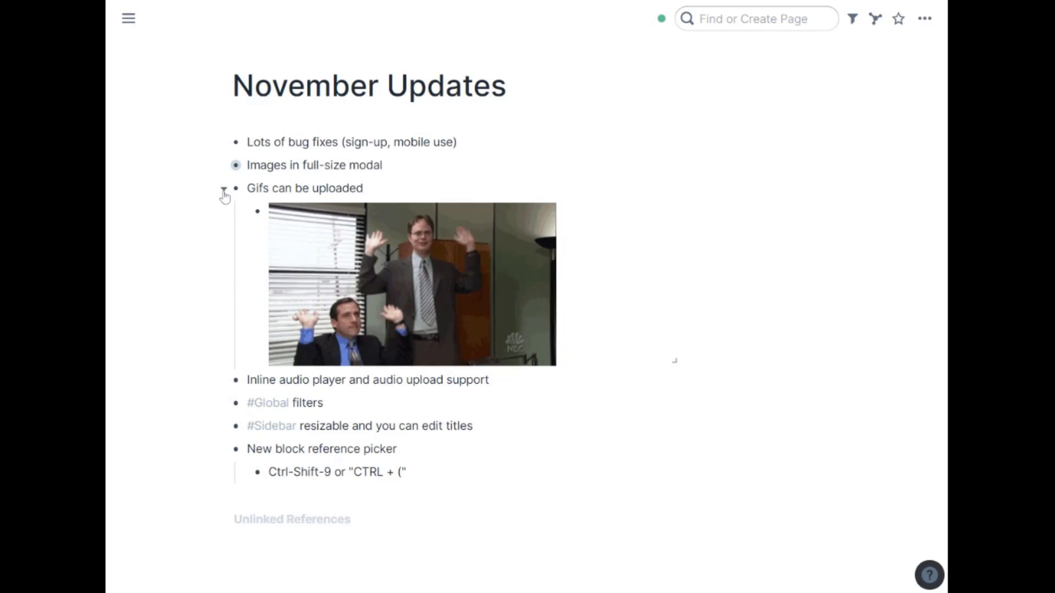
pyautogui.click(223, 190)
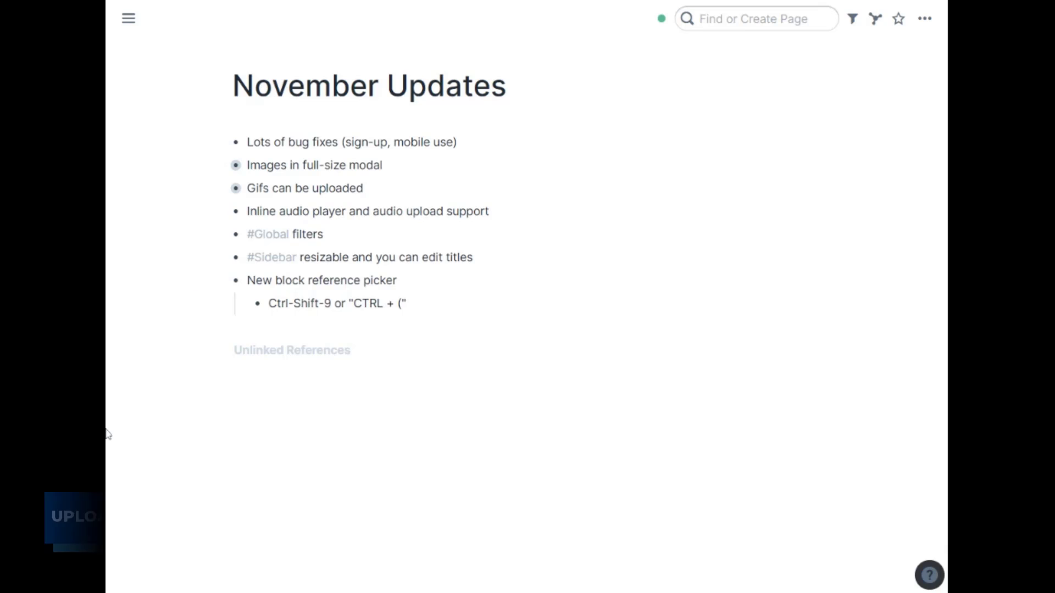
# Upload an audio file under the audio item, play and seek to 17:34, pause, then collapse it.
pyautogui.moveTo(108, 434); pyautogui.dragTo(384, 220)
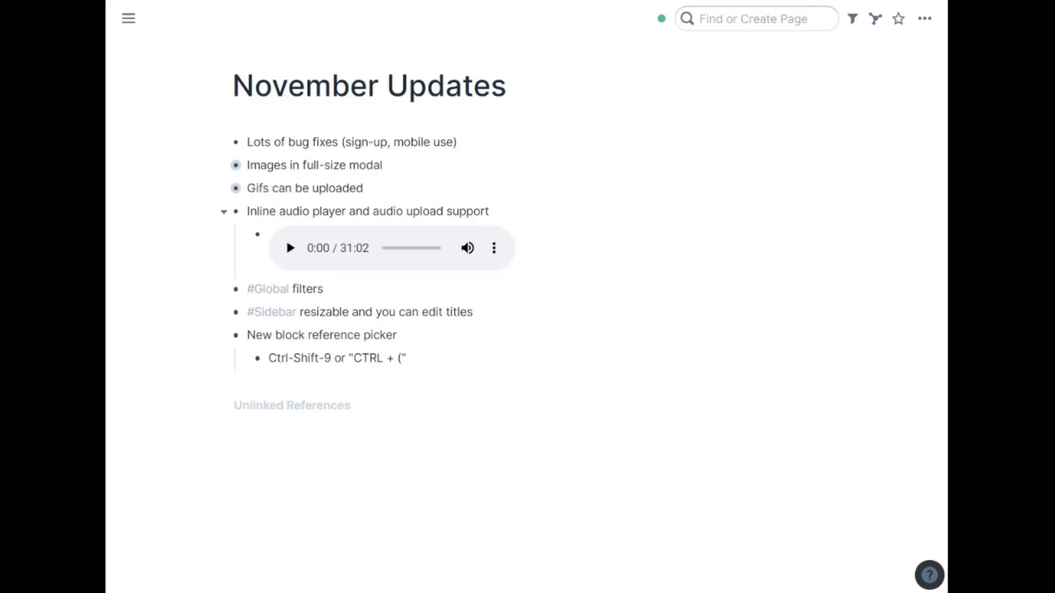
pyautogui.click(290, 248)
pyautogui.moveTo(398, 250); pyautogui.dragTo(418, 249)
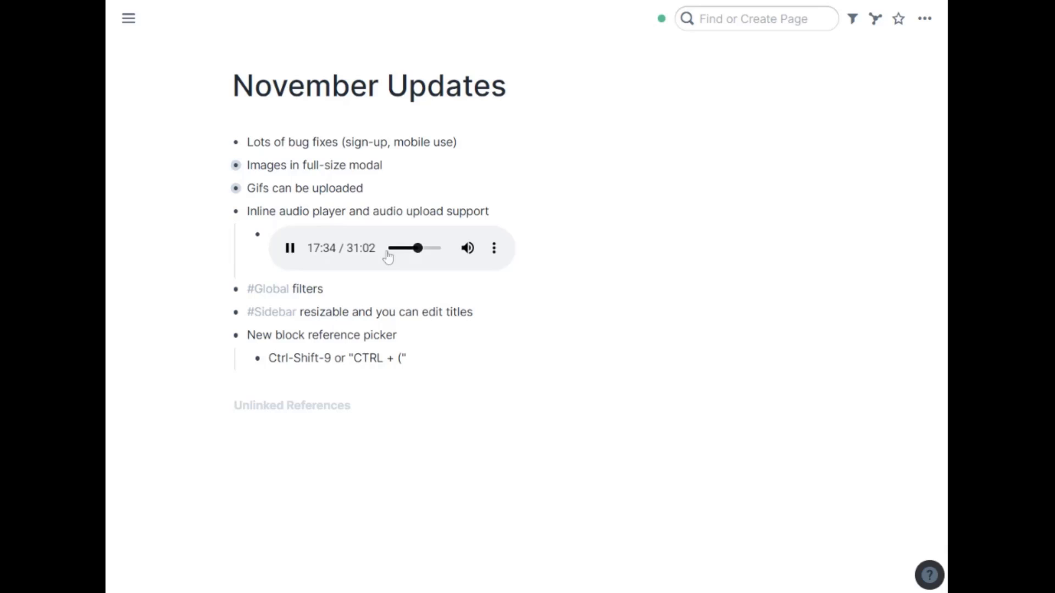
pyautogui.click(290, 249)
pyautogui.click(225, 212)
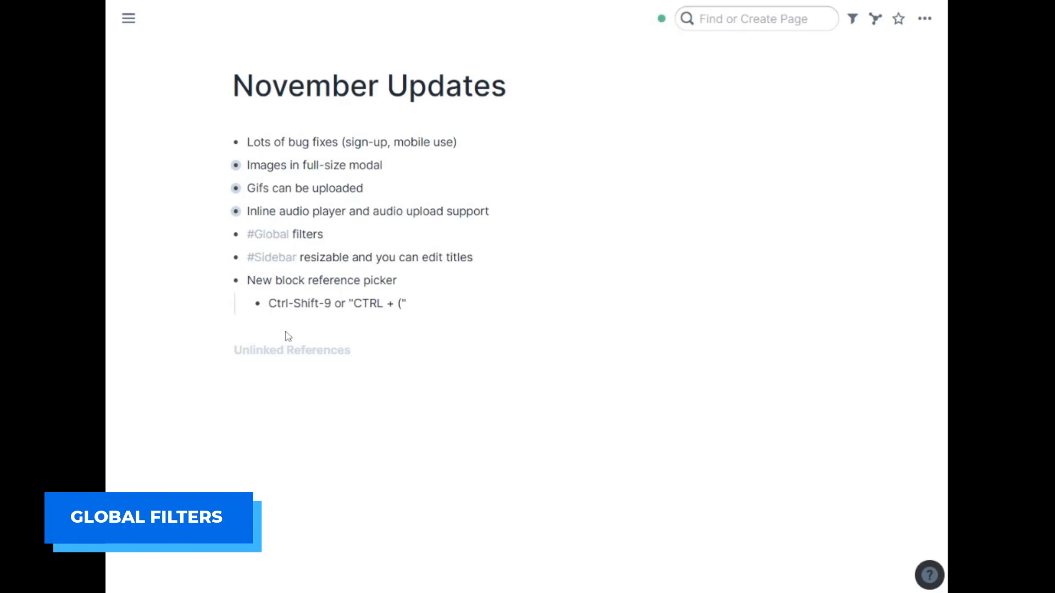
pyautogui.click(853, 20)
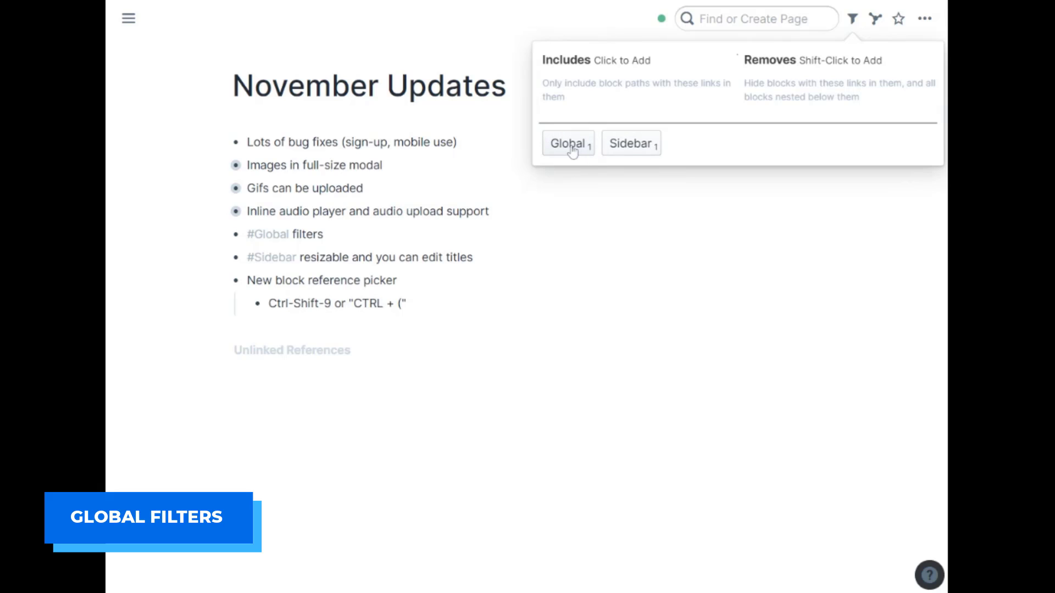
pyautogui.click(570, 145)
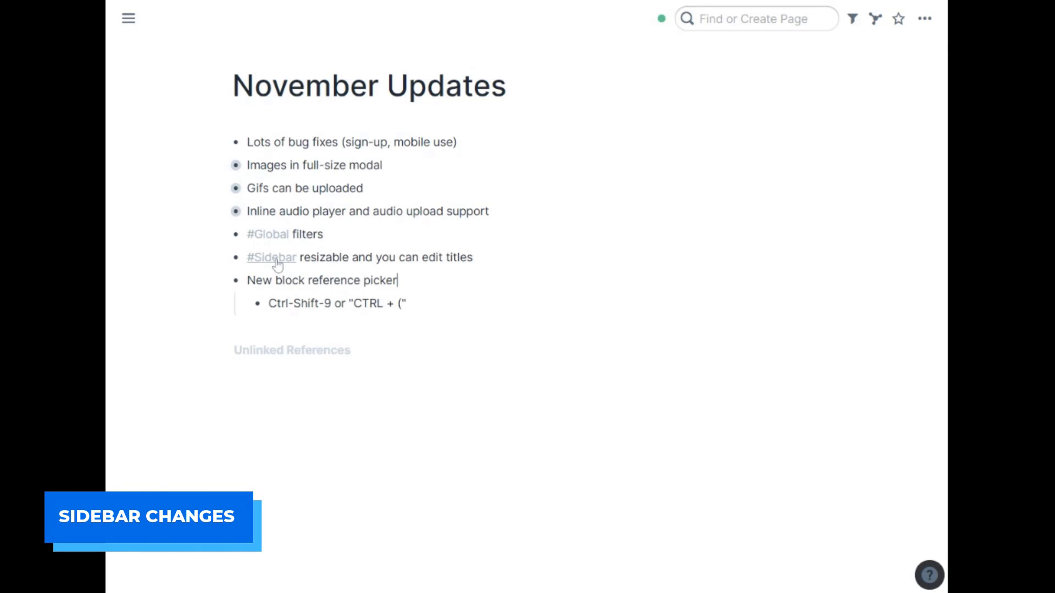
# Open the Sidebar page in the right sidebar, rename it 'Sidebarrrr', resize it, then close it.
pyautogui.keyDown('shift'); pyautogui.click(279, 263); pyautogui.keyUp('shift')
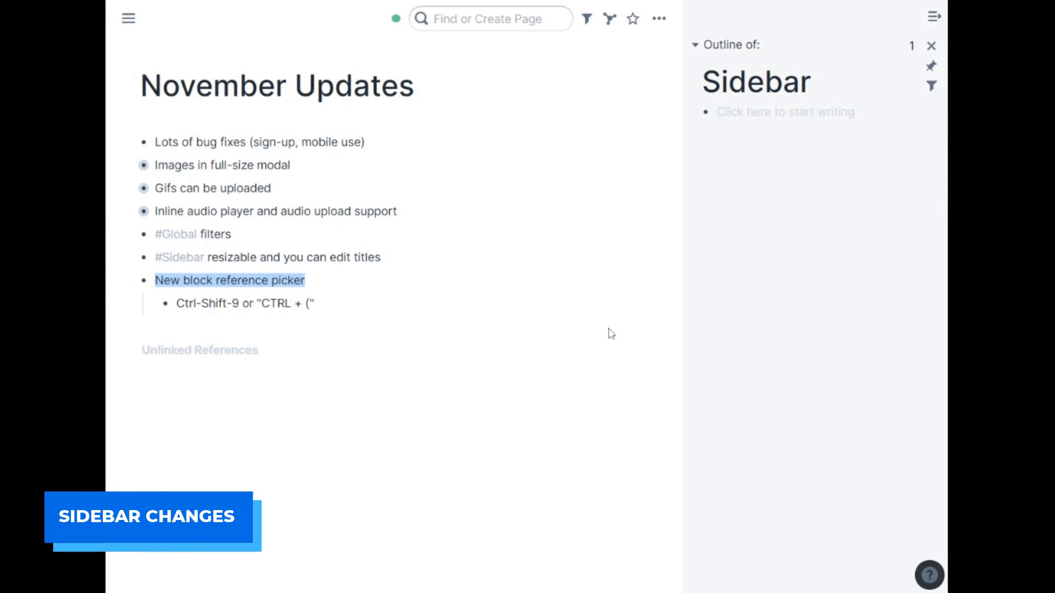
pyautogui.moveTo(683, 306)
pyautogui.mouseDown()
pyautogui.moveTo(490, 302)
pyautogui.moveTo(533, 304)
pyautogui.mouseUp()
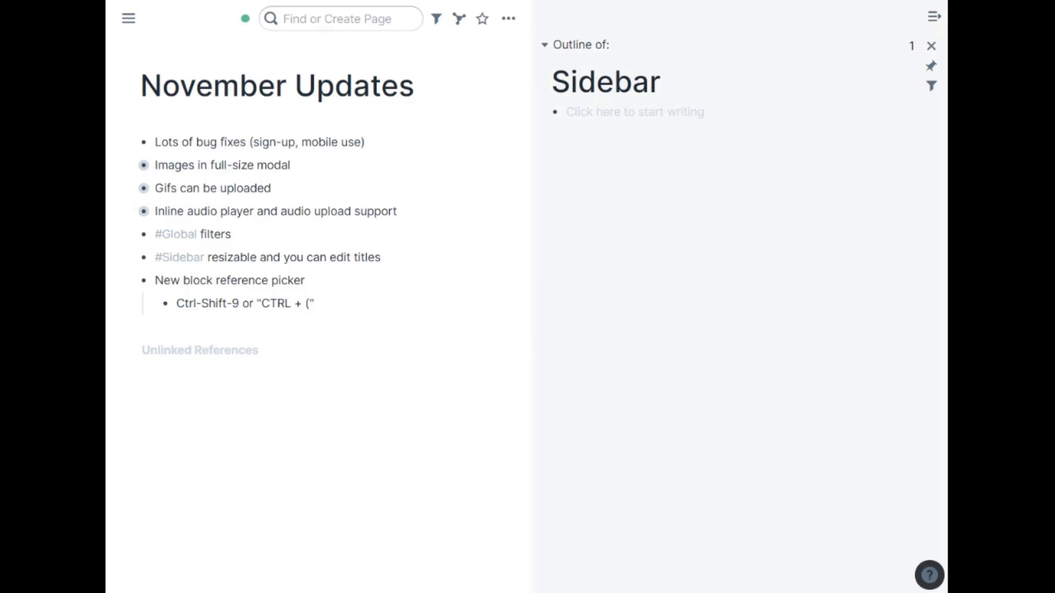
pyautogui.click(666, 88)
pyautogui.write('rrr')
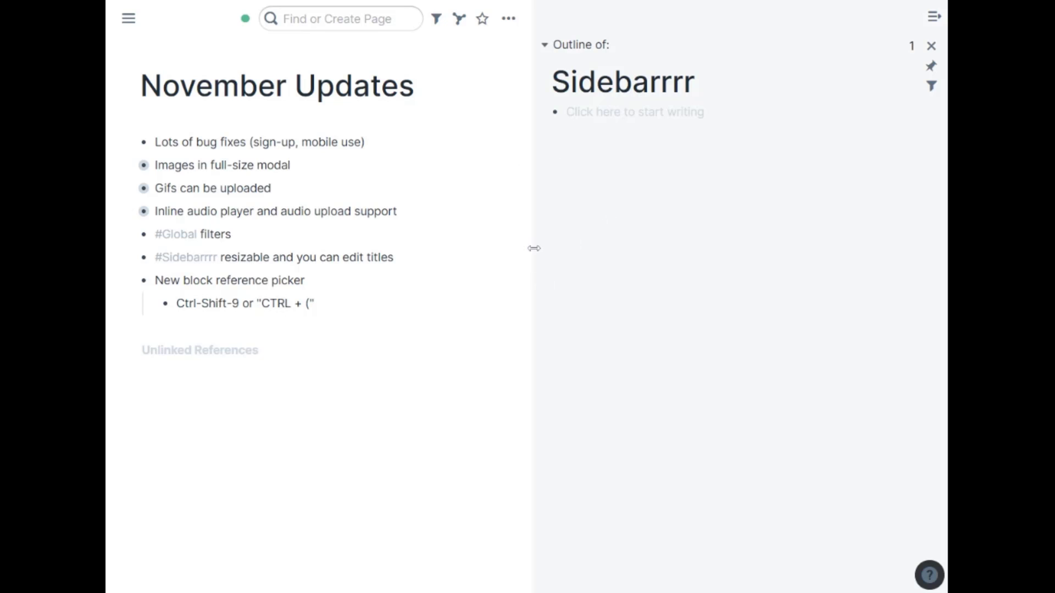
pyautogui.moveTo(534, 256); pyautogui.dragTo(662, 256)
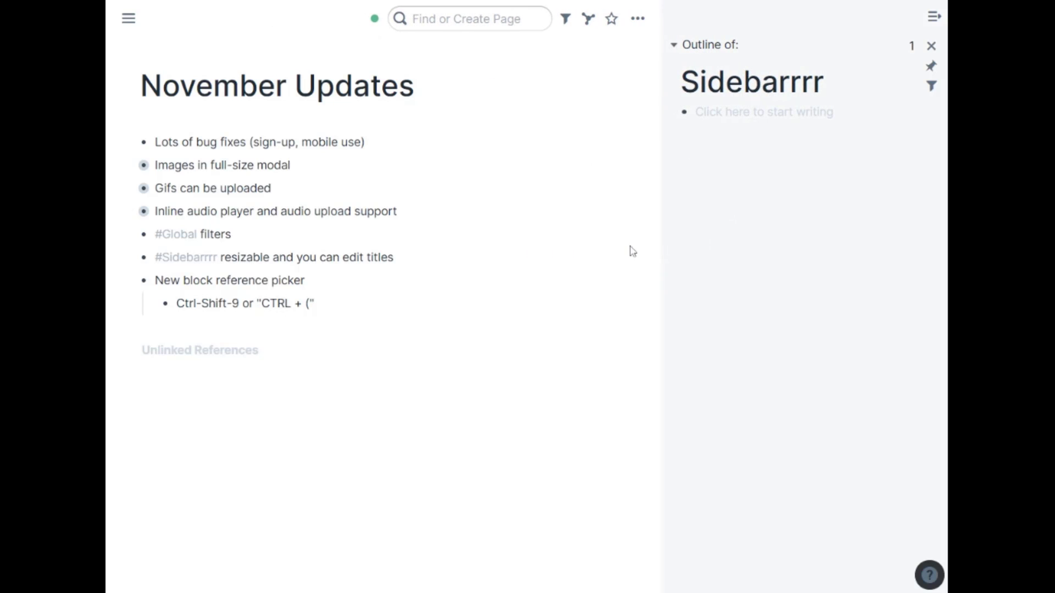
pyautogui.click(932, 47)
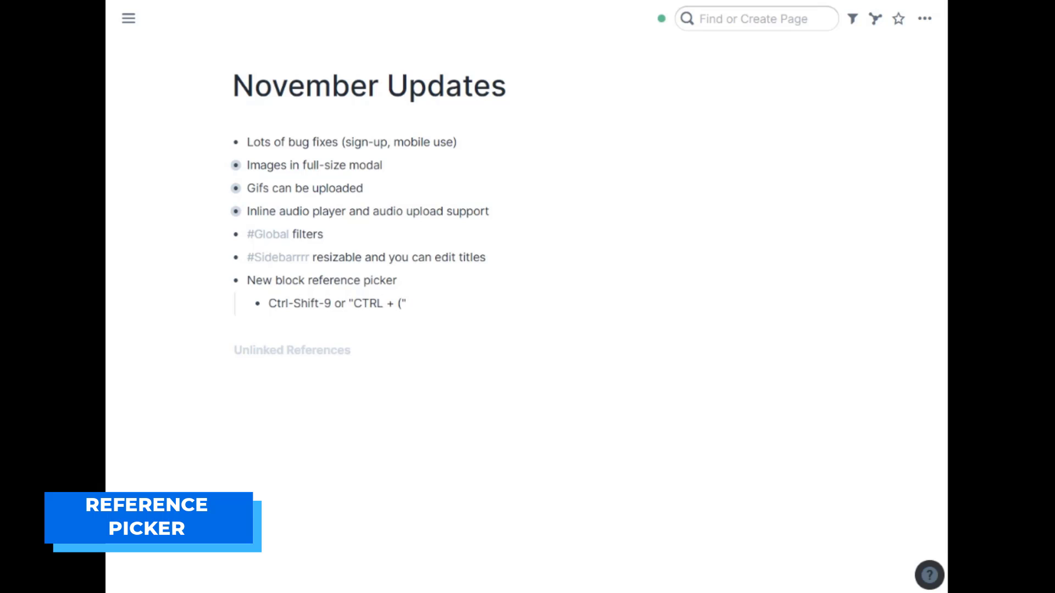
# Add a new bullet referencing James 1:11, found by searching the James 1 page, then start an empty bullet.
pyautogui.press('Return')
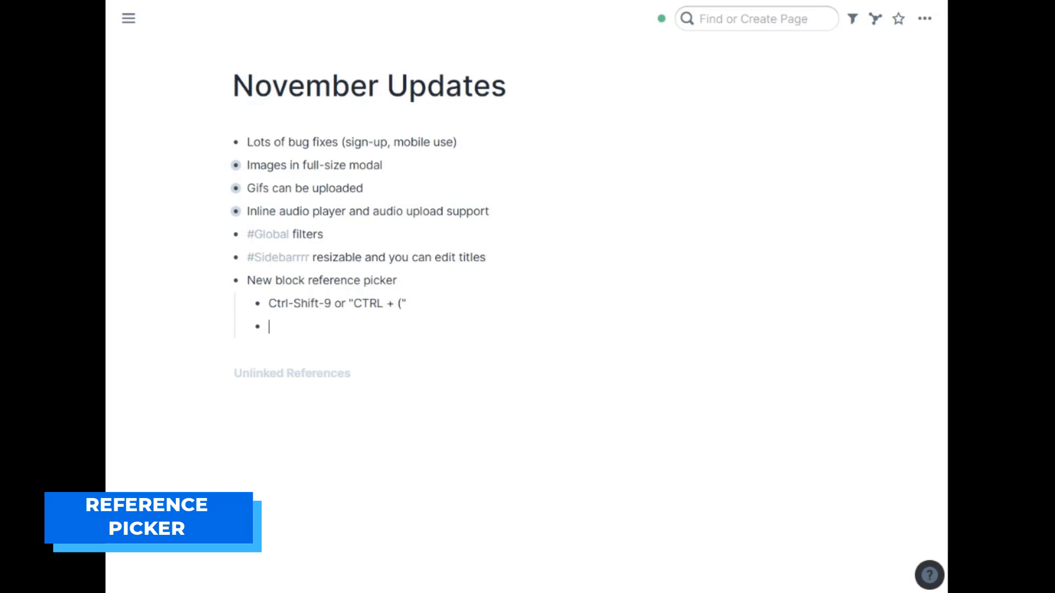
pyautogui.hotkey('ctrl', 'shift', '9')
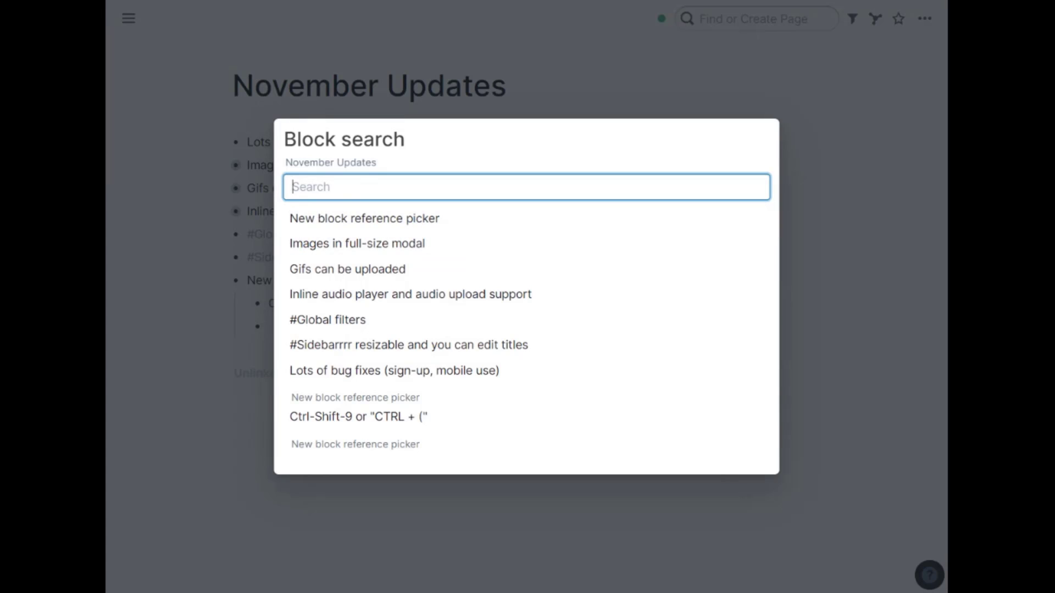
pyautogui.press('BackSpace')
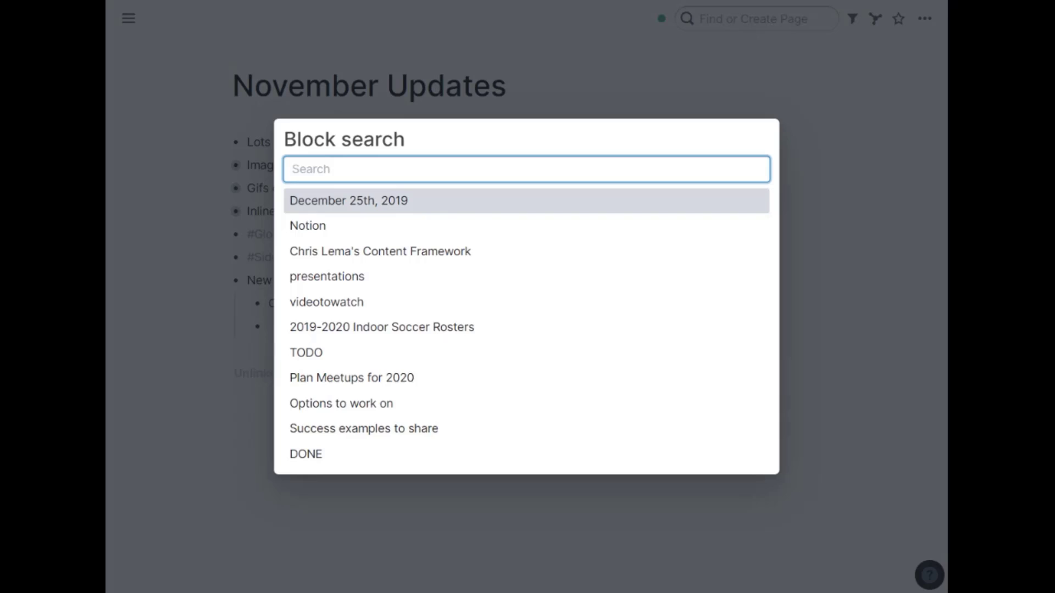
pyautogui.write('james 1')
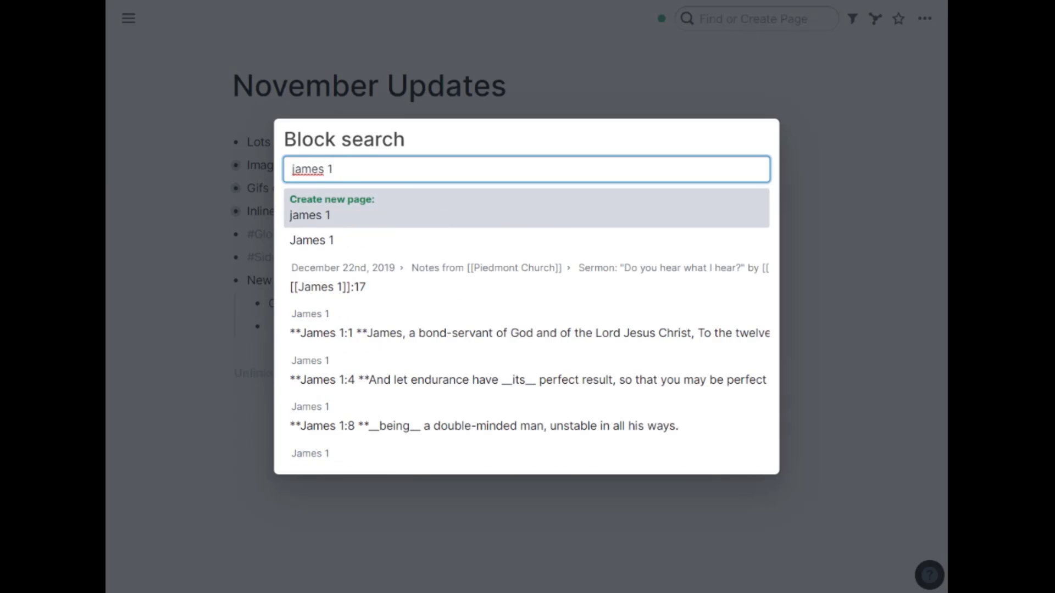
pyautogui.press('Down')
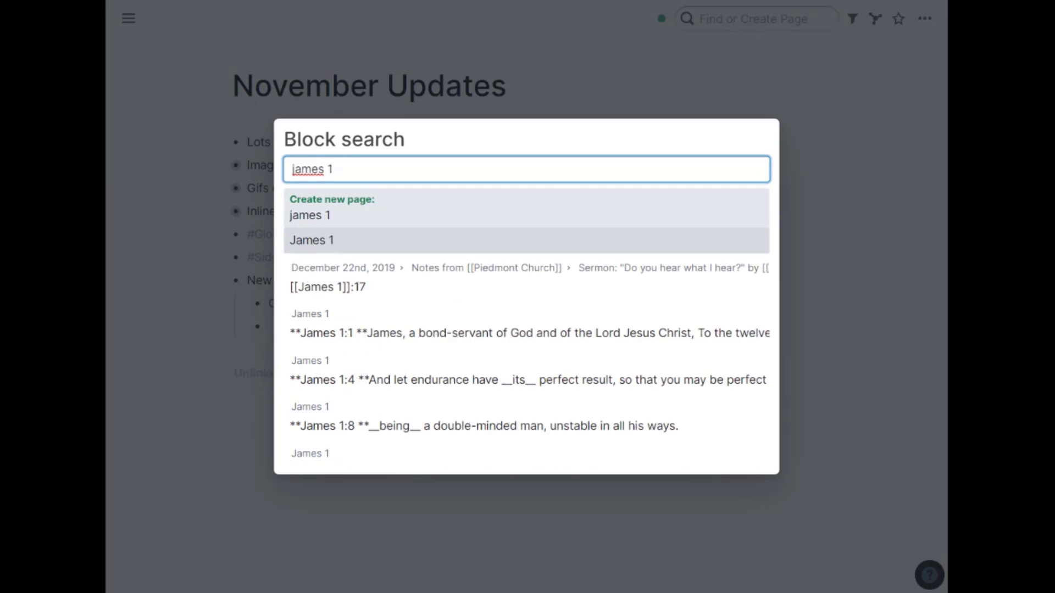
pyautogui.press('Return')
pyautogui.press('Down')
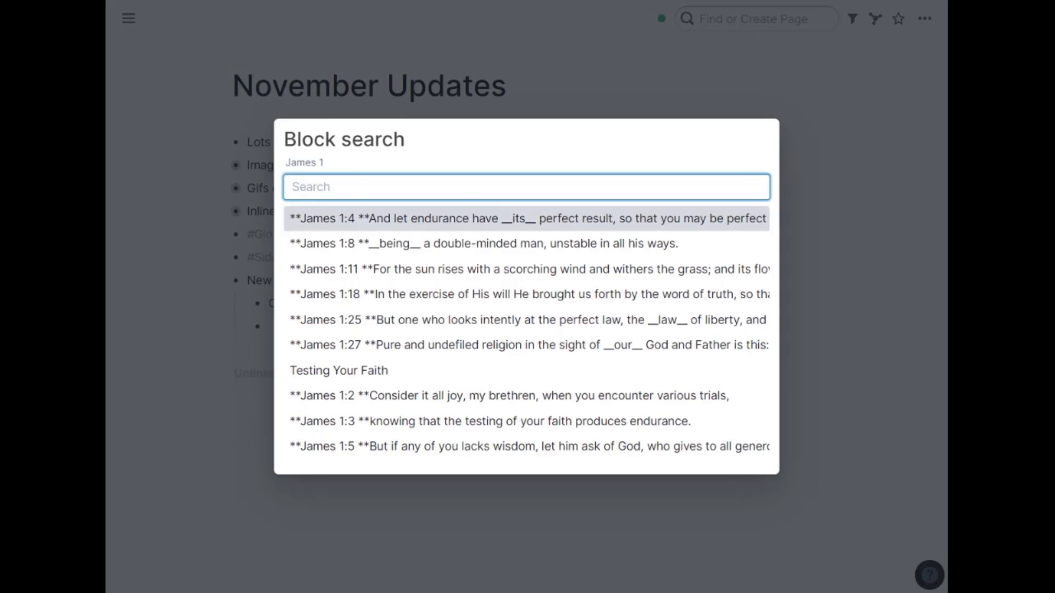
pyautogui.press('Down')
pyautogui.press('Down')
pyautogui.press('Down')
pyautogui.press('Up')
pyautogui.press('Return')
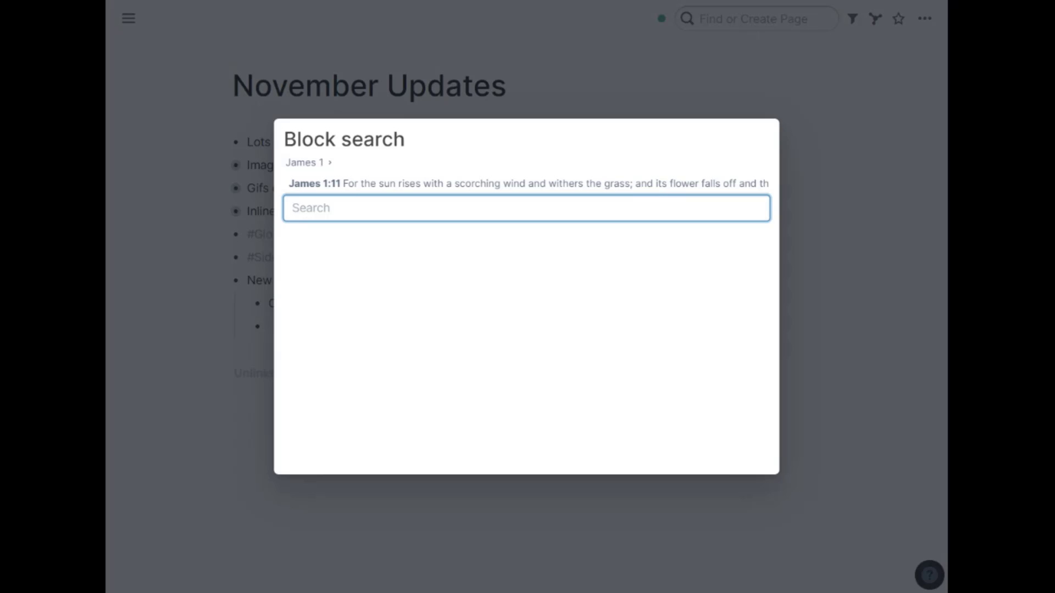
pyautogui.press('Return')
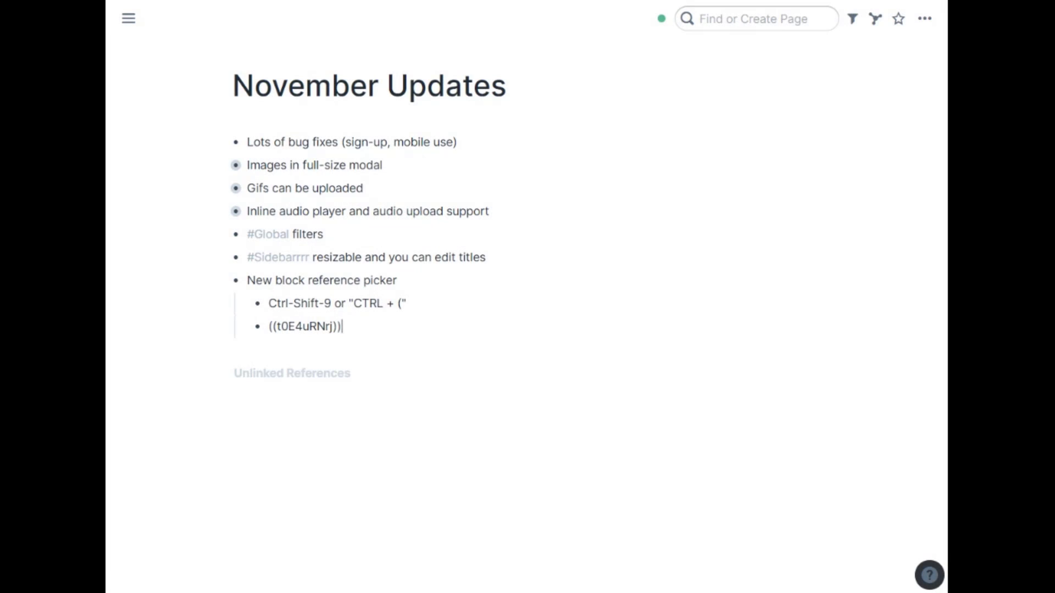
pyautogui.press('Return')
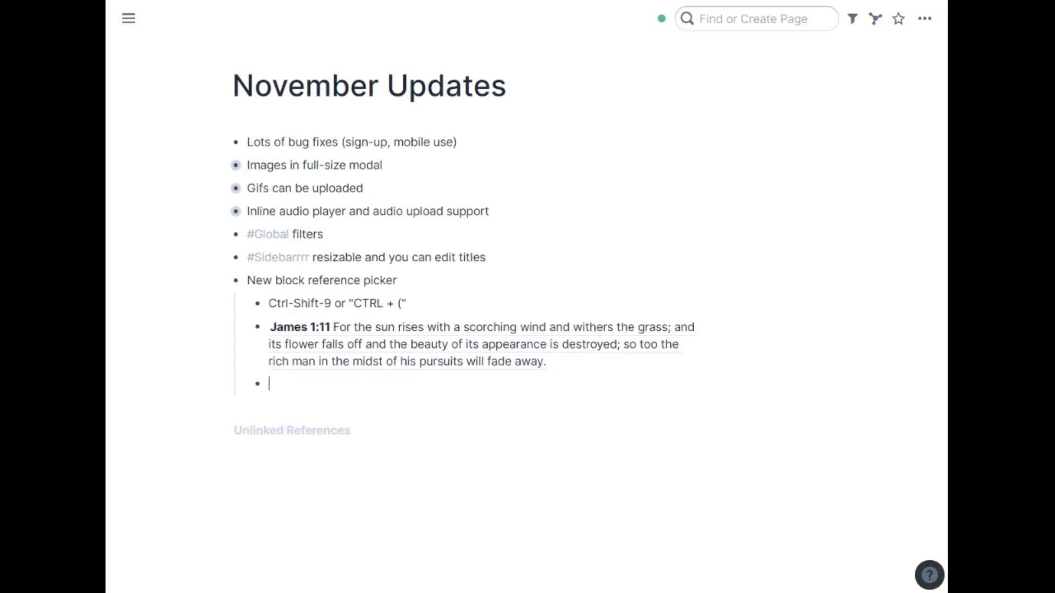
# Insert a block reference to Luke 19:24, found by searching the Luke 19 page, below James 1:11.
pyautogui.hotkey('ctrl', 'shift', '9')
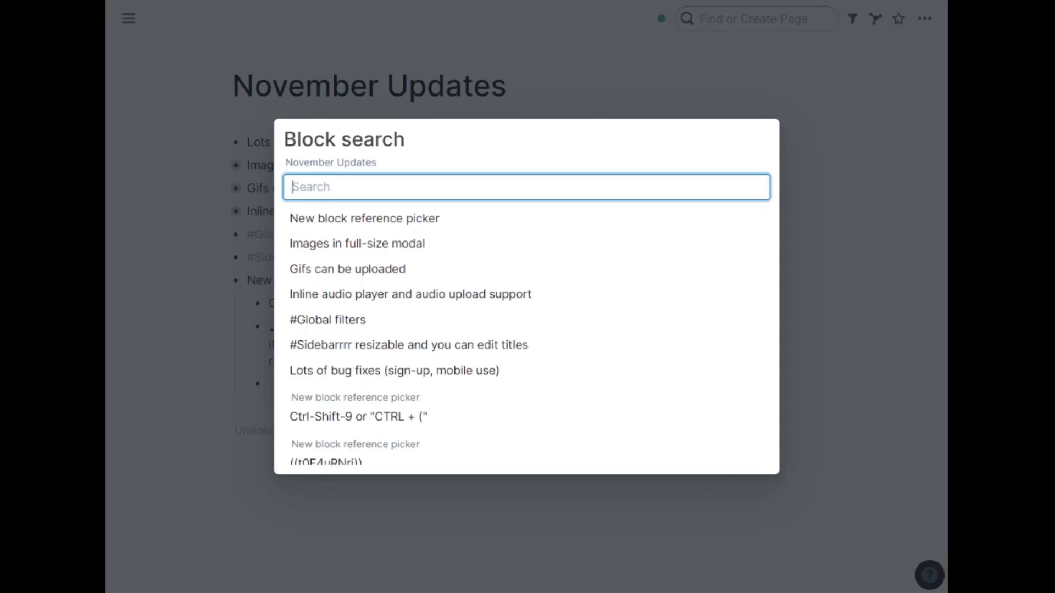
pyautogui.press('BackSpace')
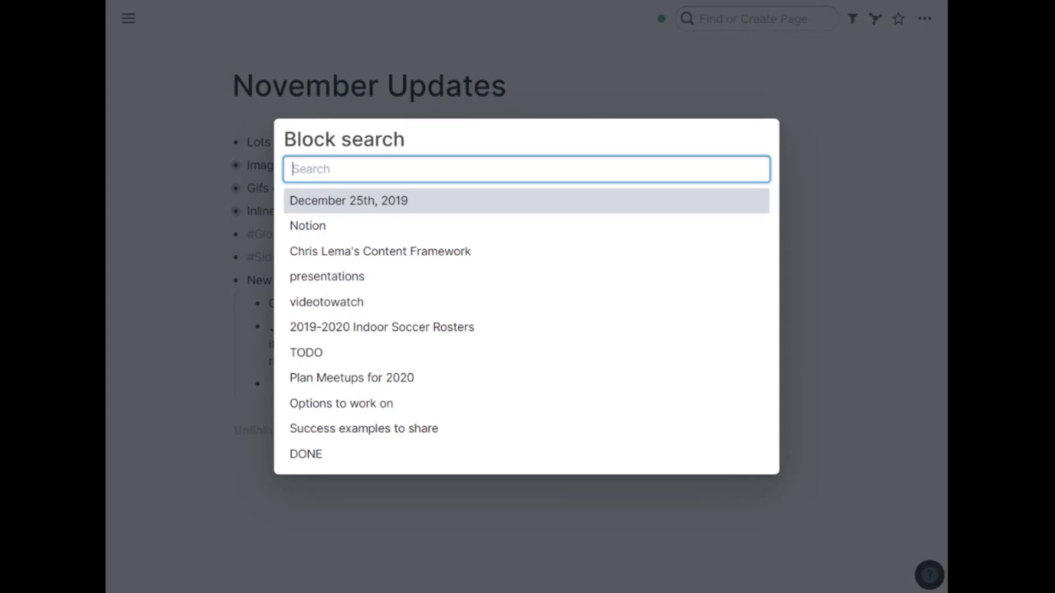
pyautogui.write('l')
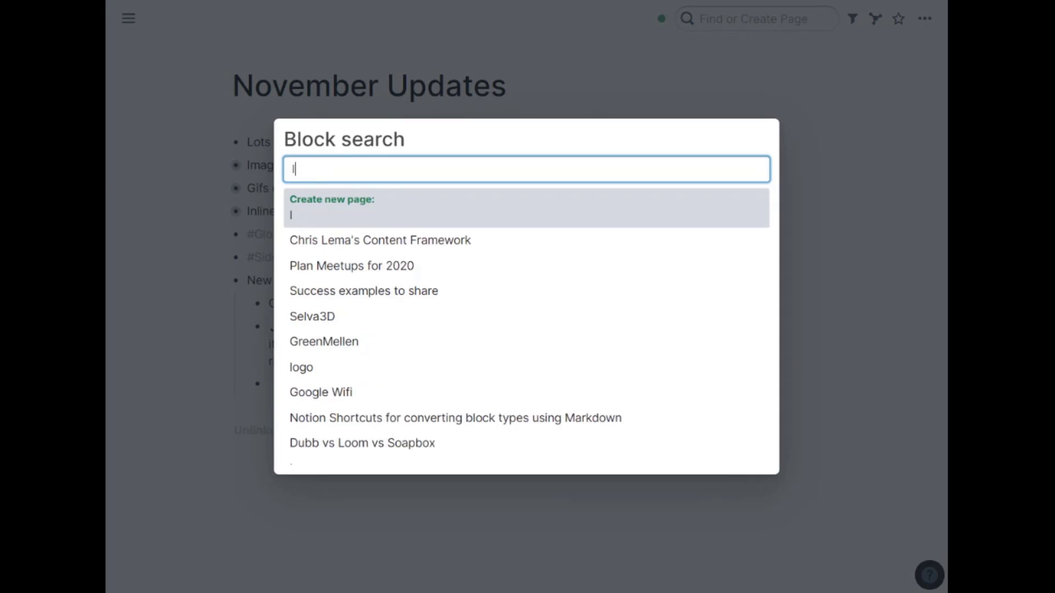
pyautogui.write('uke 19')
pyautogui.press('Down')
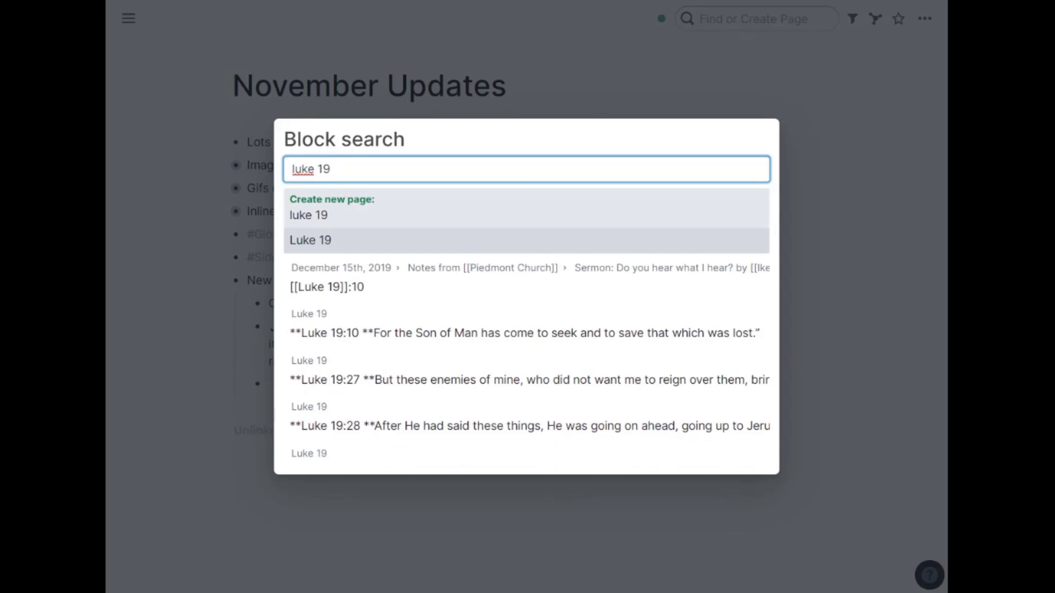
pyautogui.press('Return')
pyautogui.press('Down')
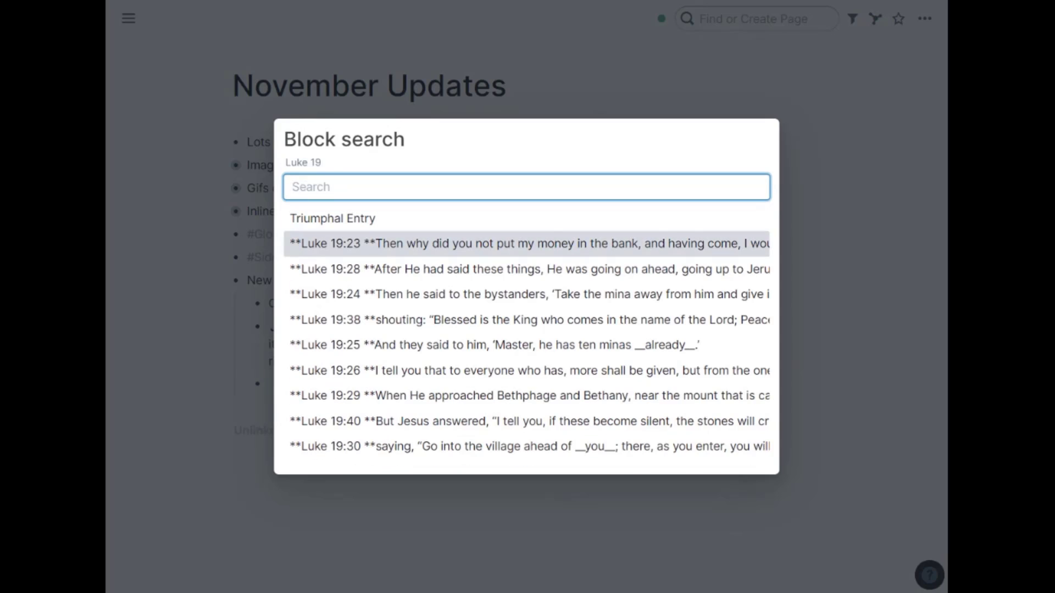
pyautogui.press('Down')
pyautogui.press('Down')
pyautogui.press('Return')
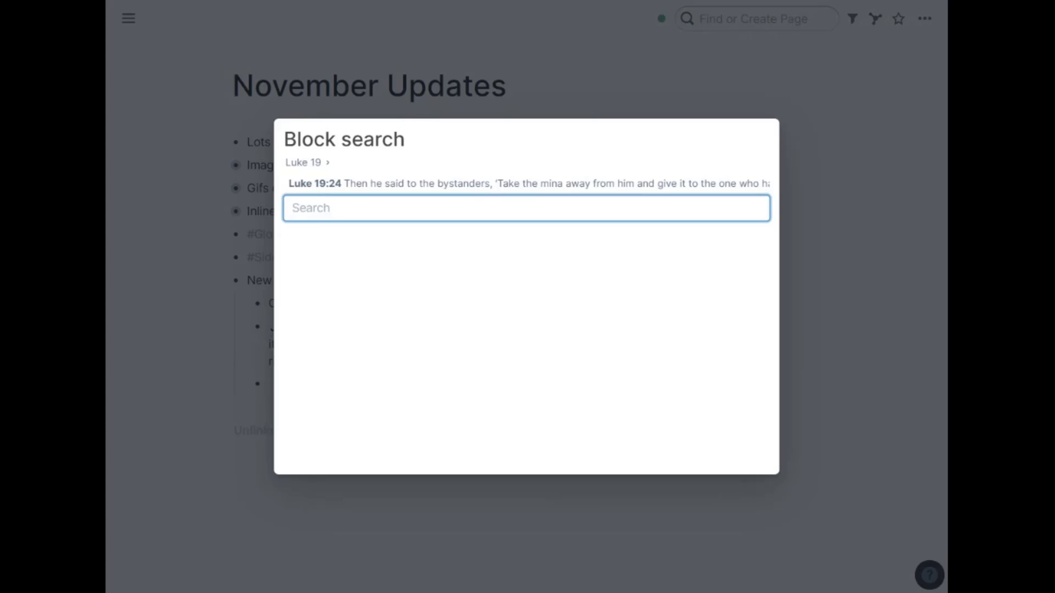
pyautogui.press('Return')
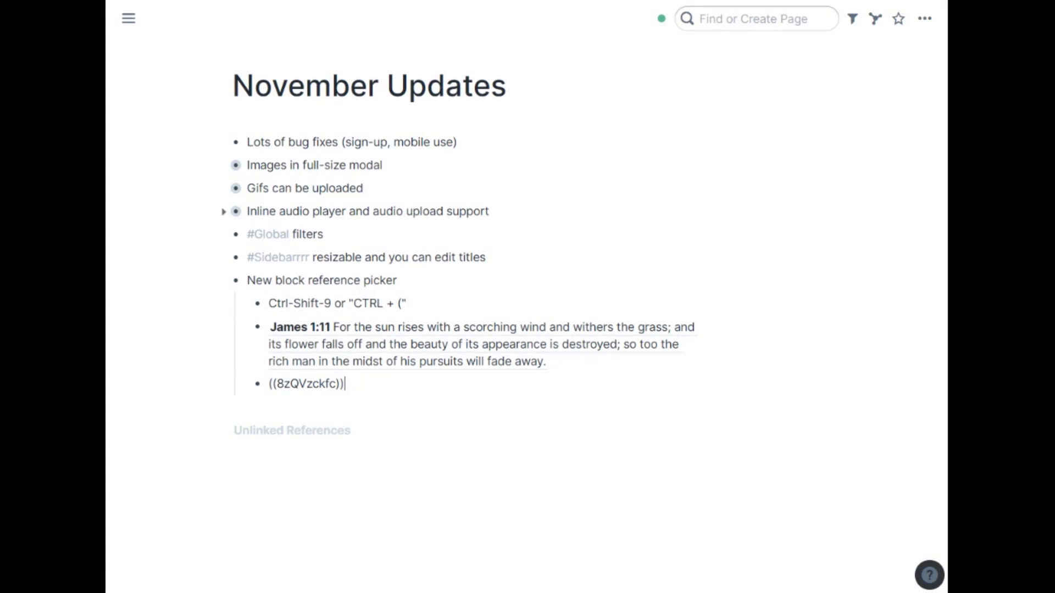
pyautogui.click(460, 257)
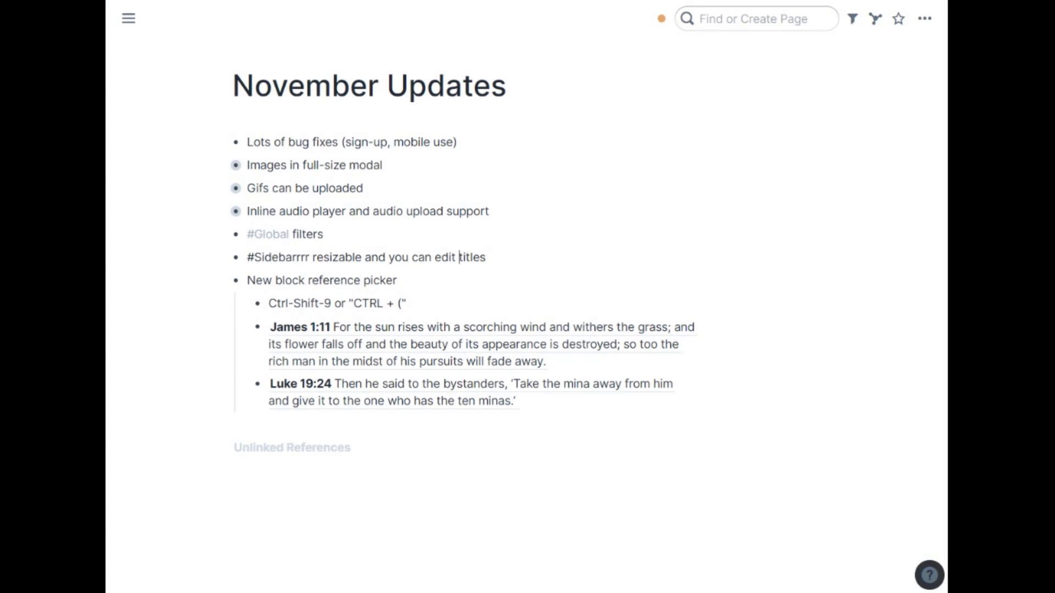